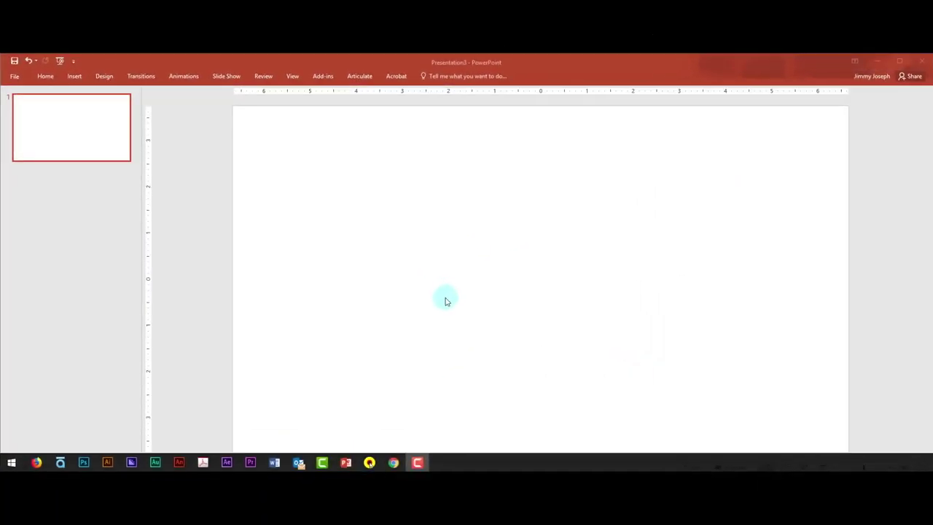
- Cycle through open programs to reach Chrome's Google new tab page, briefly visiting Acrobat
{"action": "key", "text": "alt+Tab"}
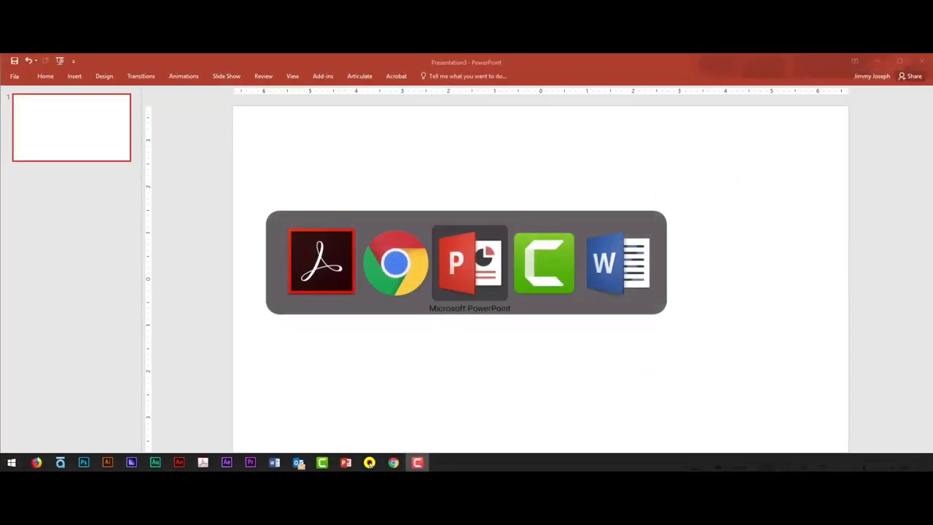
{"action": "key", "text": "alt+Tab"}
{"action": "key", "text": "alt+Tab"}
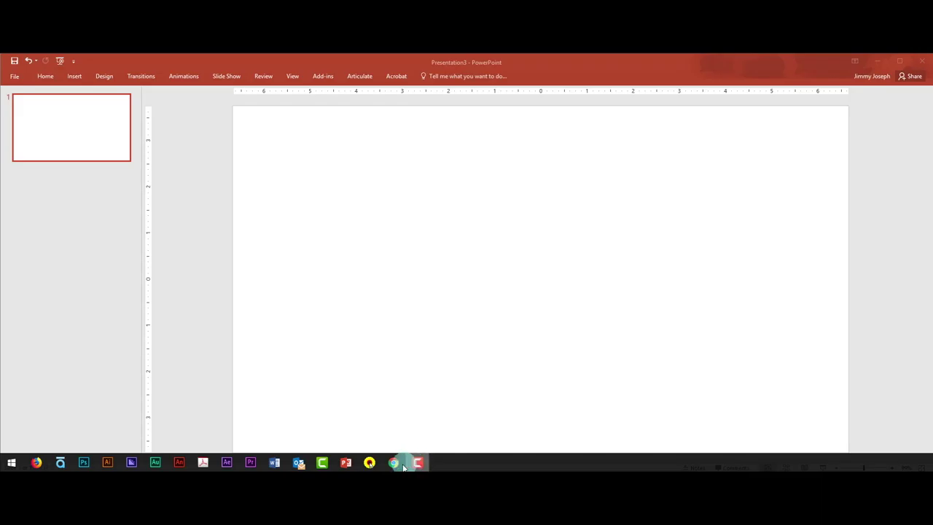
{"action": "left_click", "coordinate": [394, 462]}
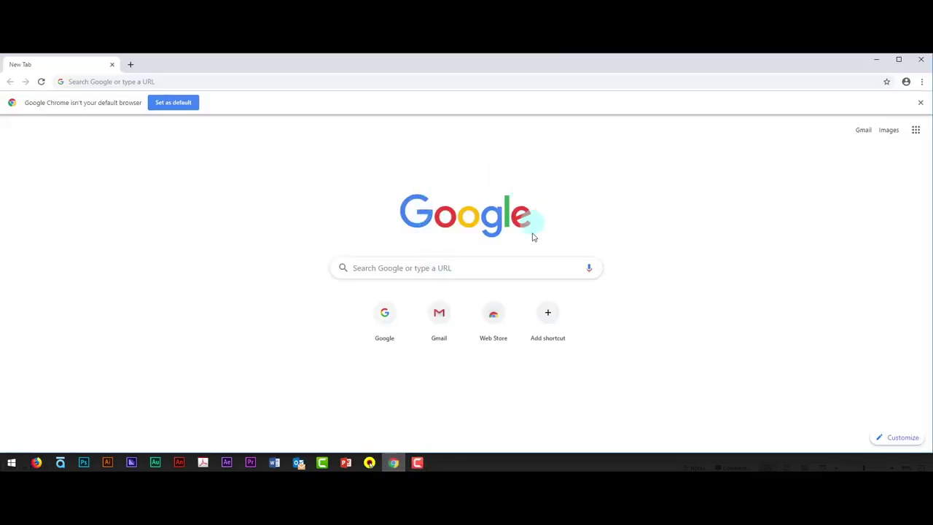
{"action": "left_click", "coordinate": [387, 268]}
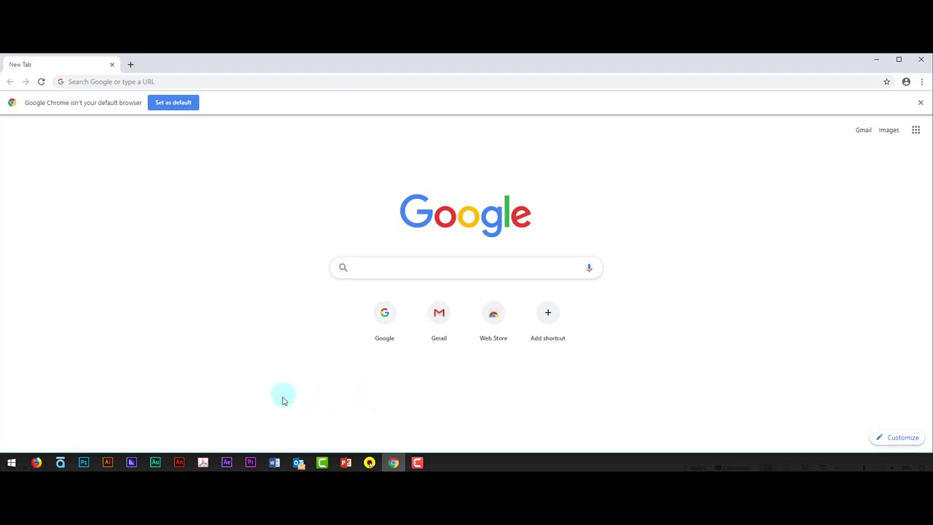
{"action": "left_click", "coordinate": [202, 462]}
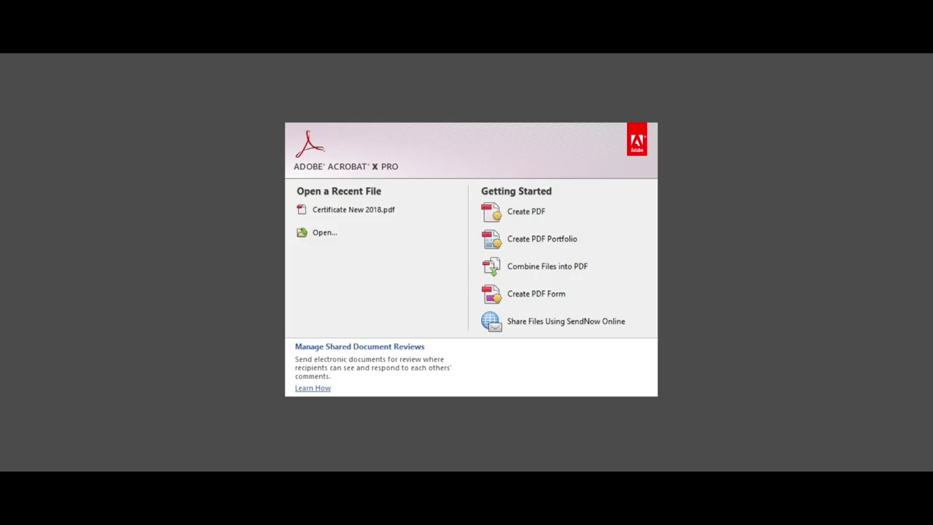
{"action": "left_click", "coordinate": [393, 463]}
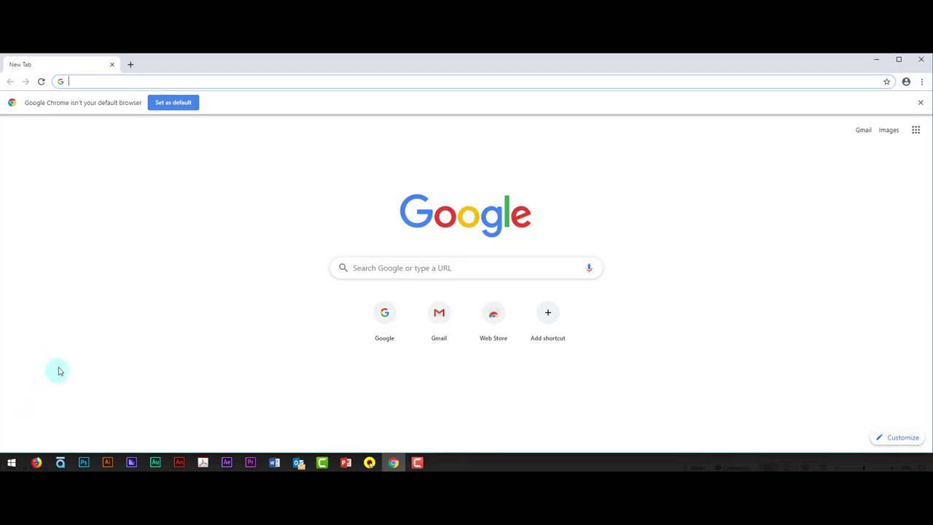
- Search the Start menu for 'ca', then cycle back to the blank PowerPoint slide
{"action": "left_click", "coordinate": [12, 463]}
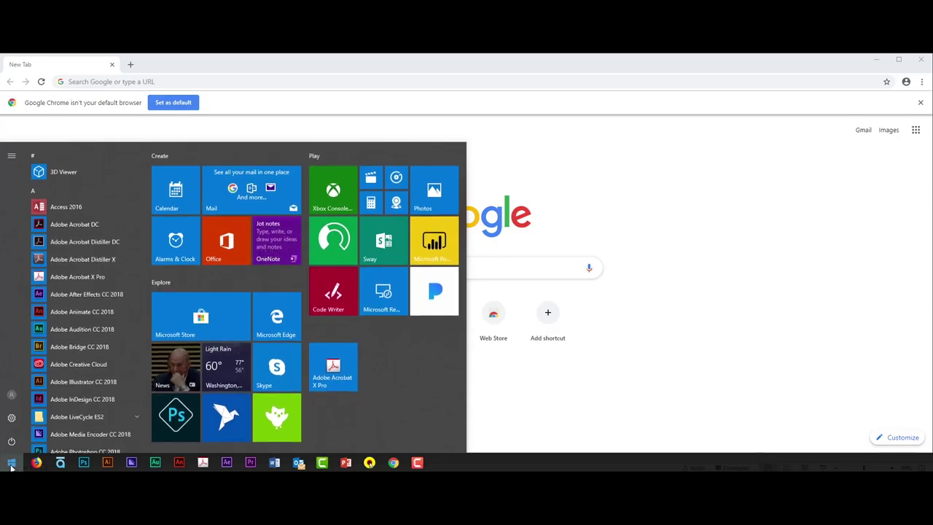
{"action": "type", "text": "ca"}
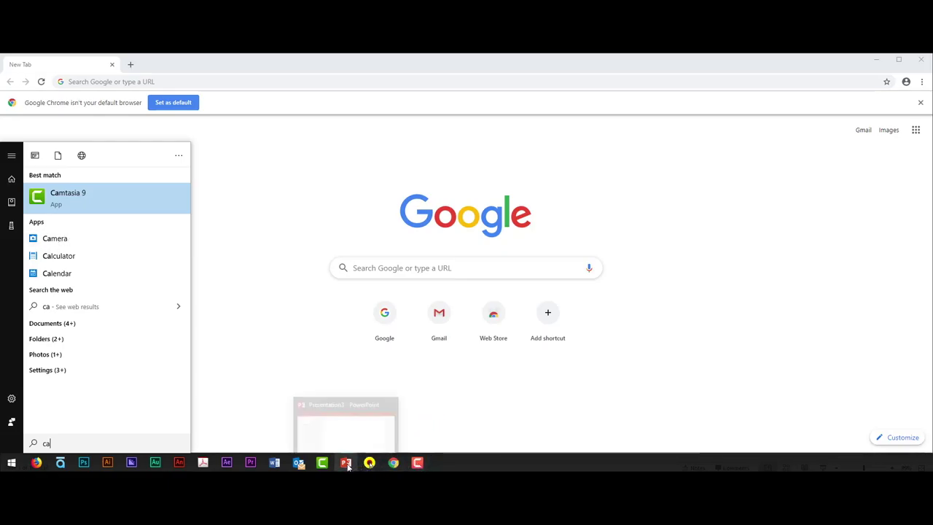
{"action": "mouse_move", "coordinate": [345, 462]}
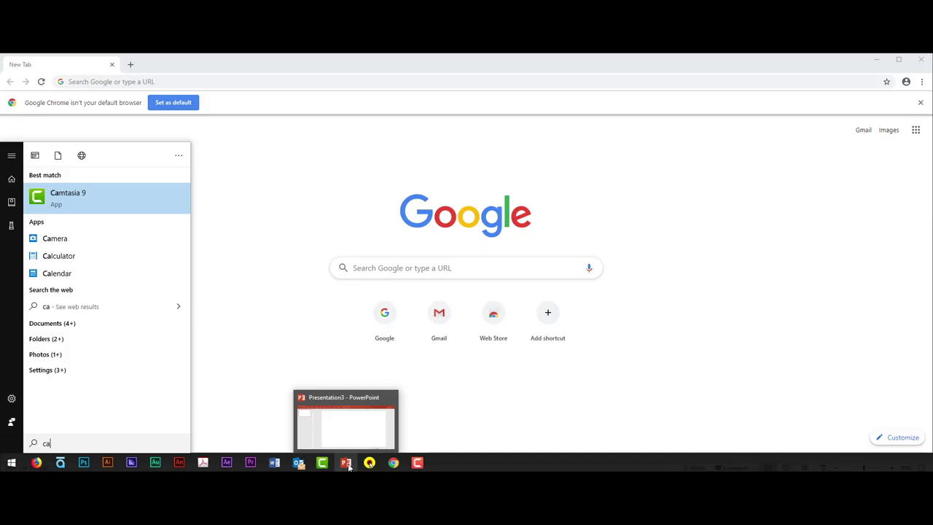
{"action": "key", "text": "alt+Tab"}
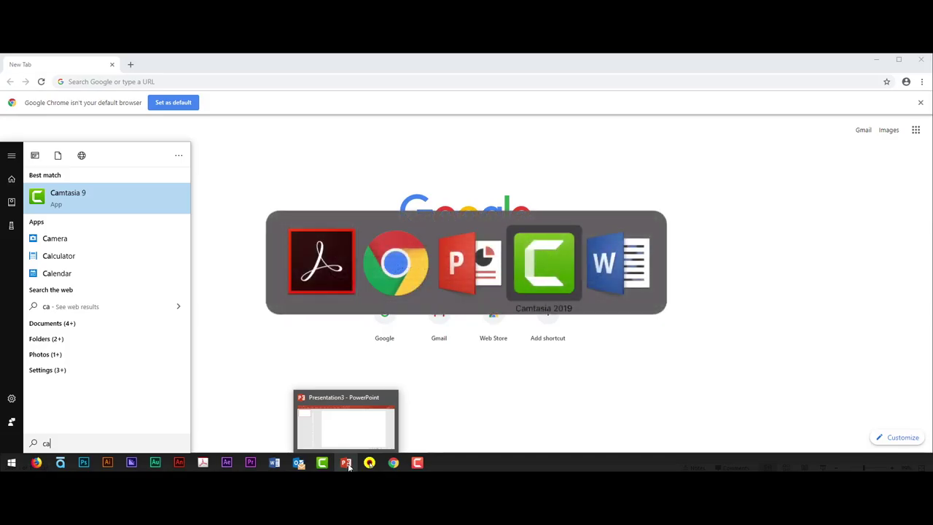
{"action": "key", "text": "alt+Tab"}
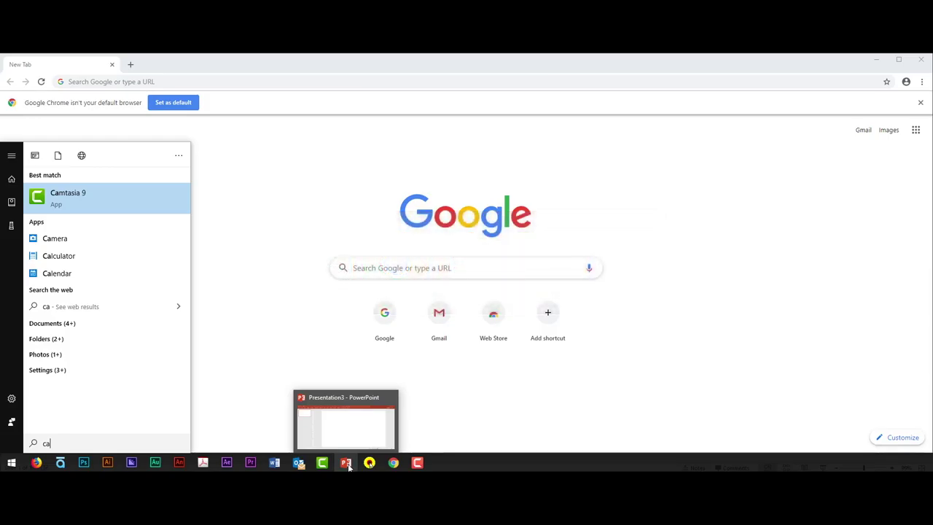
{"action": "left_click", "coordinate": [347, 463]}
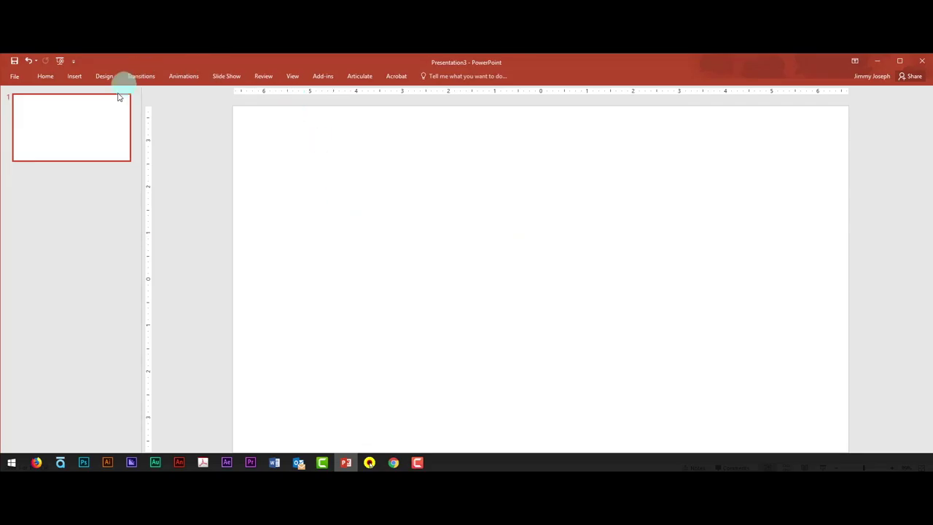
- With slide 1 selected, launch Screen Recording from the Insert tab and begin area selection
{"action": "left_click", "coordinate": [78, 130]}
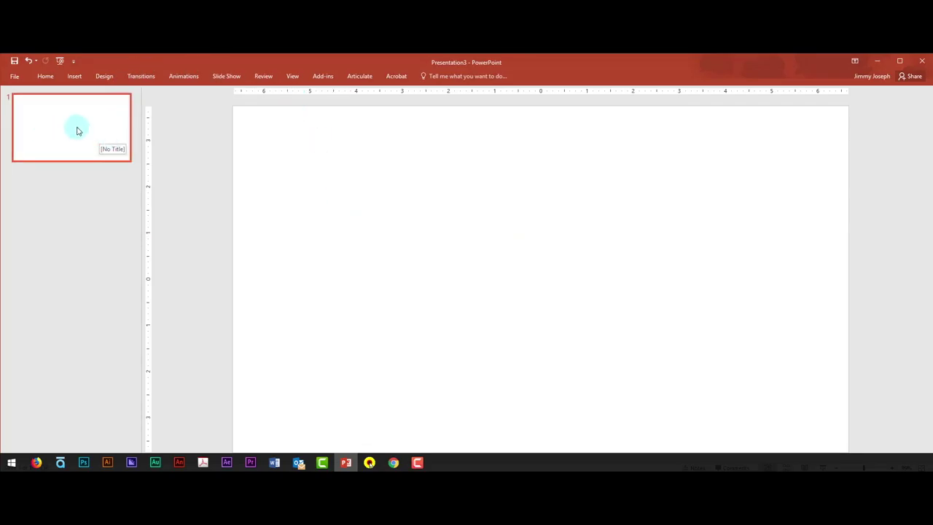
{"action": "left_click", "coordinate": [76, 77]}
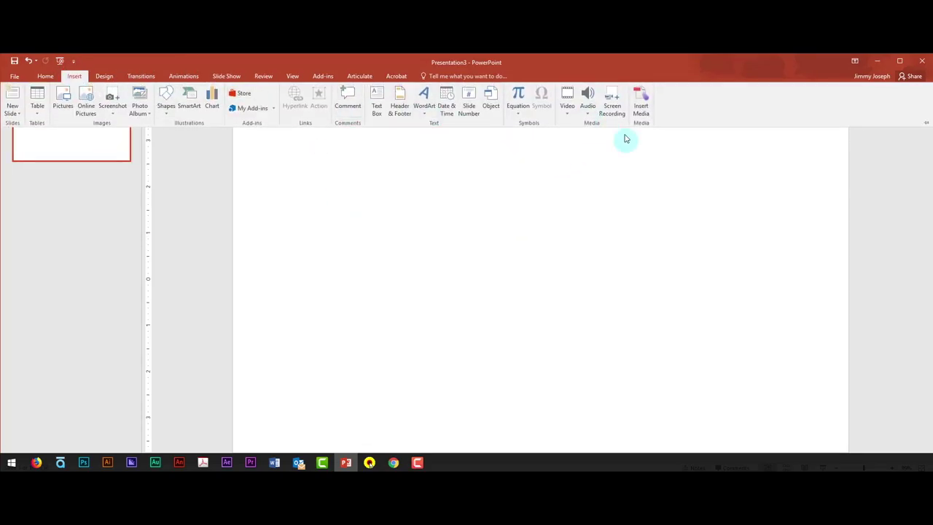
{"action": "left_click", "coordinate": [612, 102]}
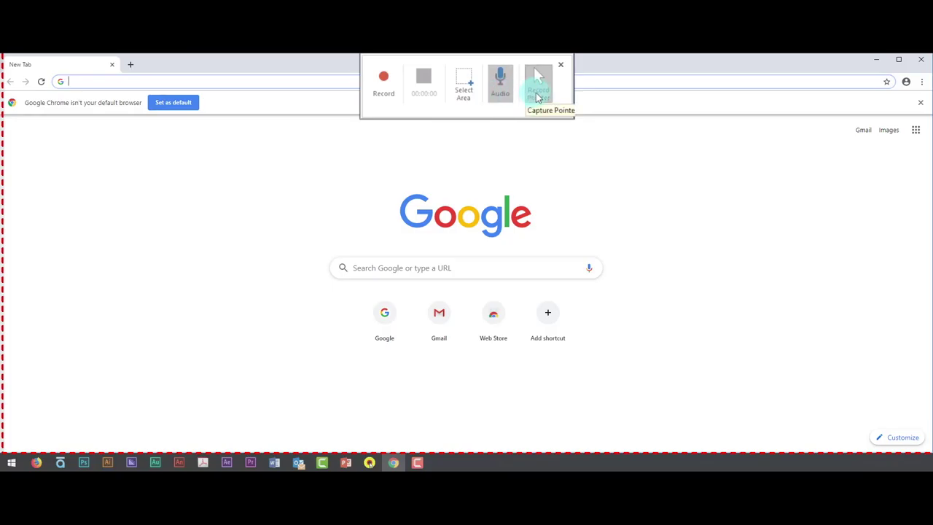
{"action": "left_click", "coordinate": [538, 96]}
- Mark the entire screen over the Chrome window as the recording area and start recording
{"action": "left_click", "coordinate": [464, 84]}
{"action": "mouse_move", "coordinate": [1, 54]}
{"action": "left_mouse_down"}
{"action": "mouse_move", "coordinate": [825, 414]}
{"action": "mouse_move", "coordinate": [931, 470]}
{"action": "left_mouse_up"}
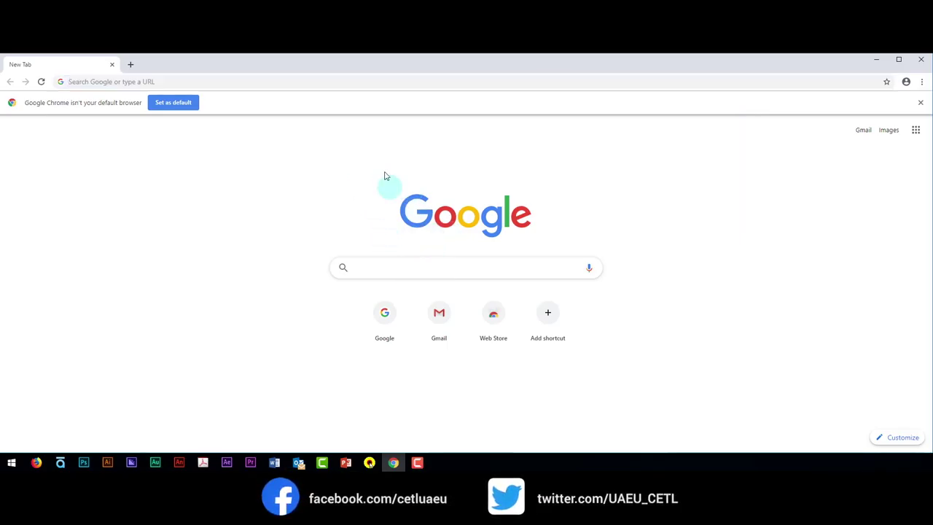
{"action": "type", "text": "Cairo"}
- Run the Cairo search, preview a Cairo photo in Google Images, and pause recording
{"action": "key", "text": "Return"}
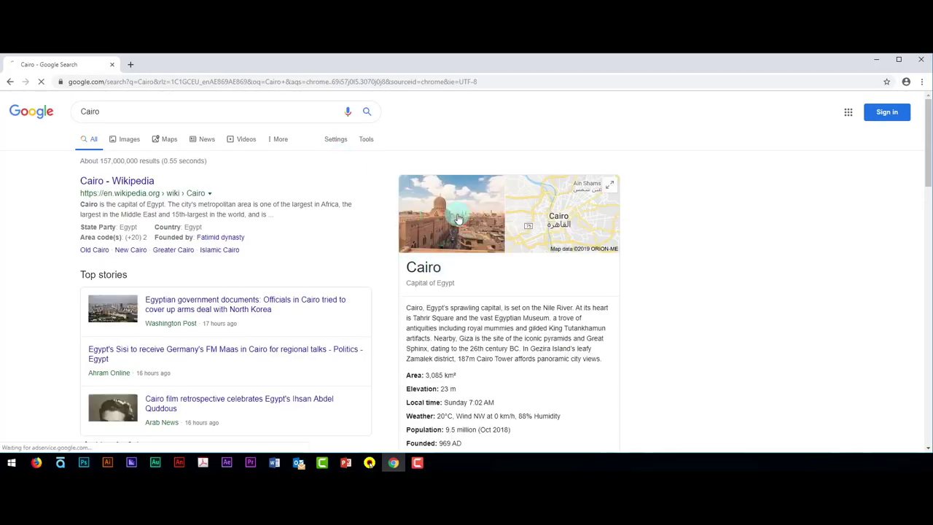
{"action": "left_click", "coordinate": [459, 219]}
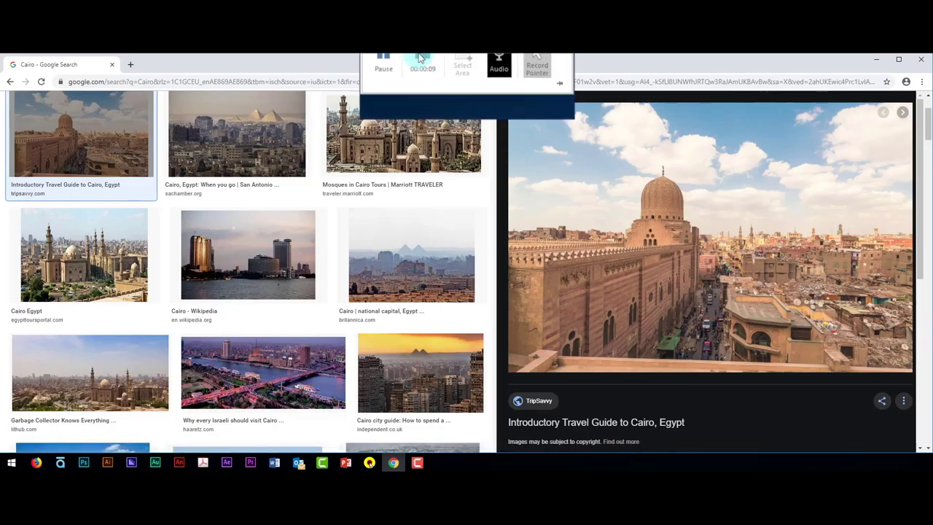
{"action": "left_click", "coordinate": [385, 80]}
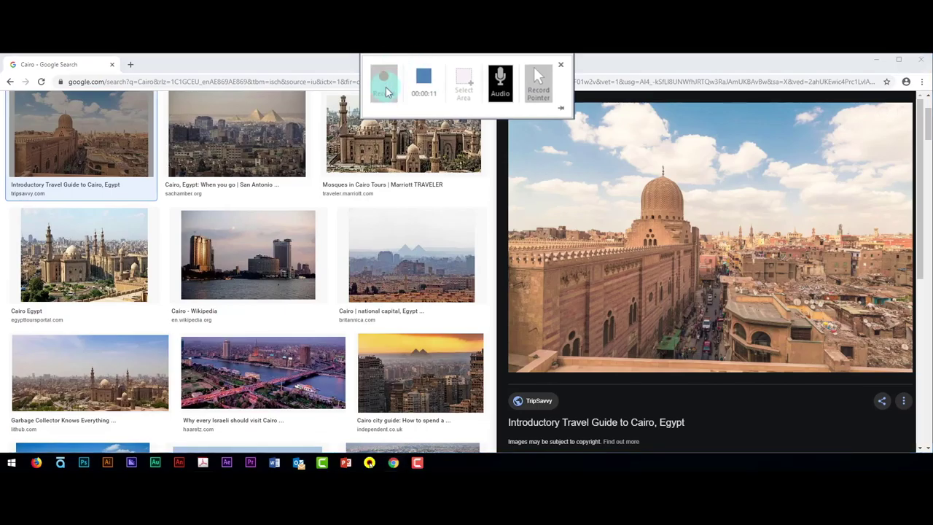
- Stop recording to embed the video, then play it and pause near 15 seconds
{"action": "left_click", "coordinate": [423, 80]}
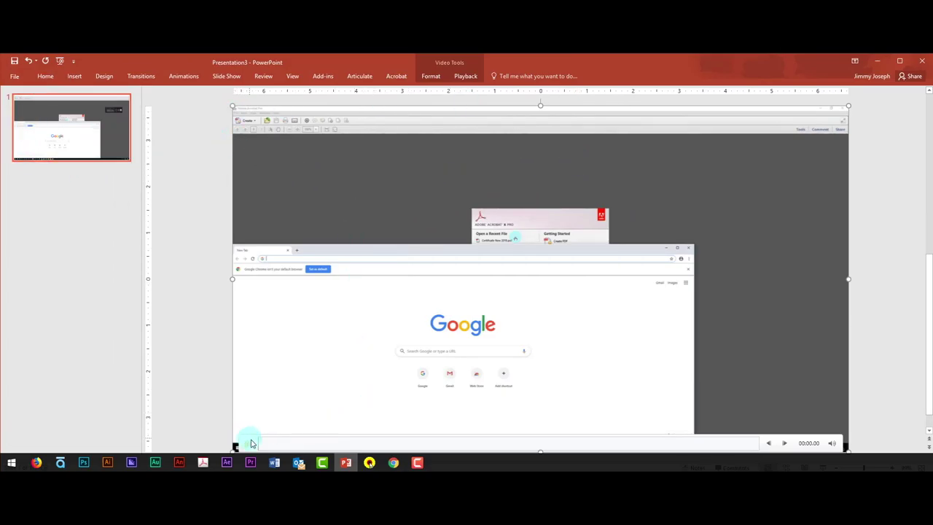
{"action": "key", "text": "space"}
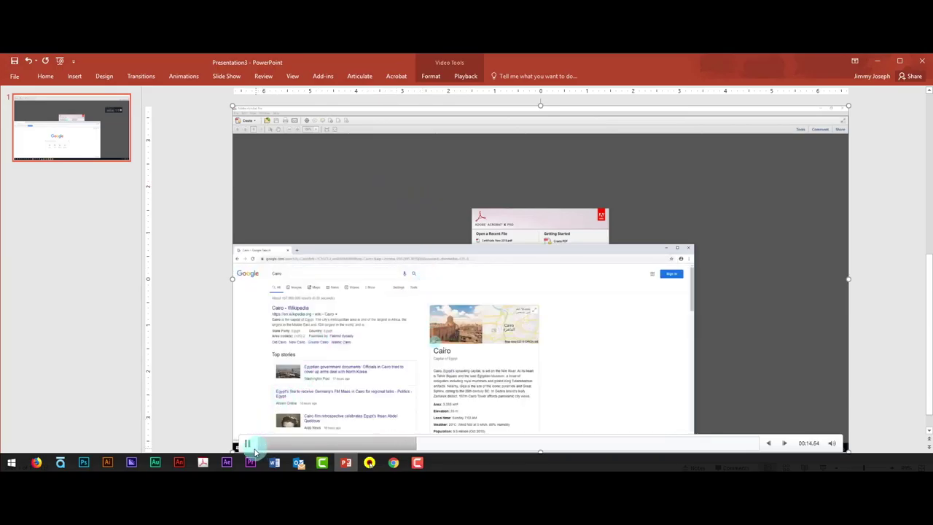
{"action": "left_click", "coordinate": [423, 212]}
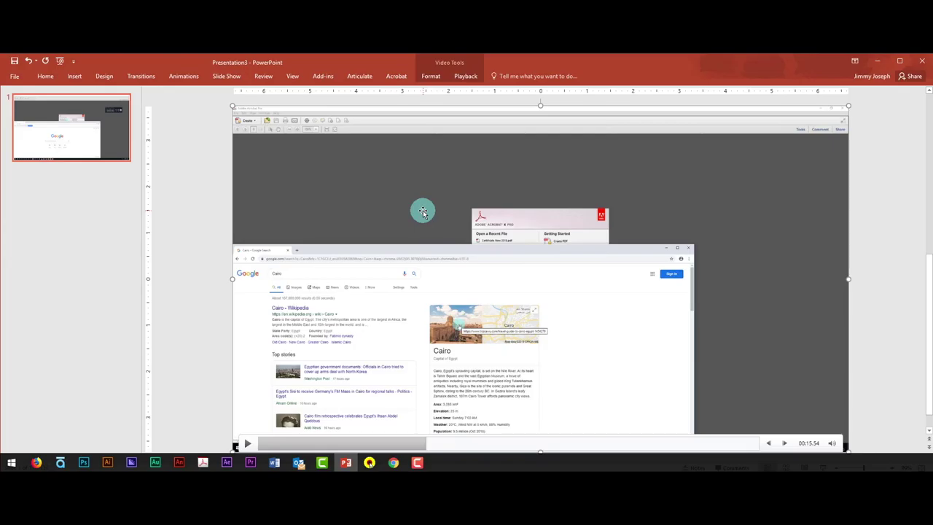
- Save the slide's video with Save Media as, keeping the name Media2.mp4 in Documents
{"action": "right_click", "coordinate": [422, 211]}
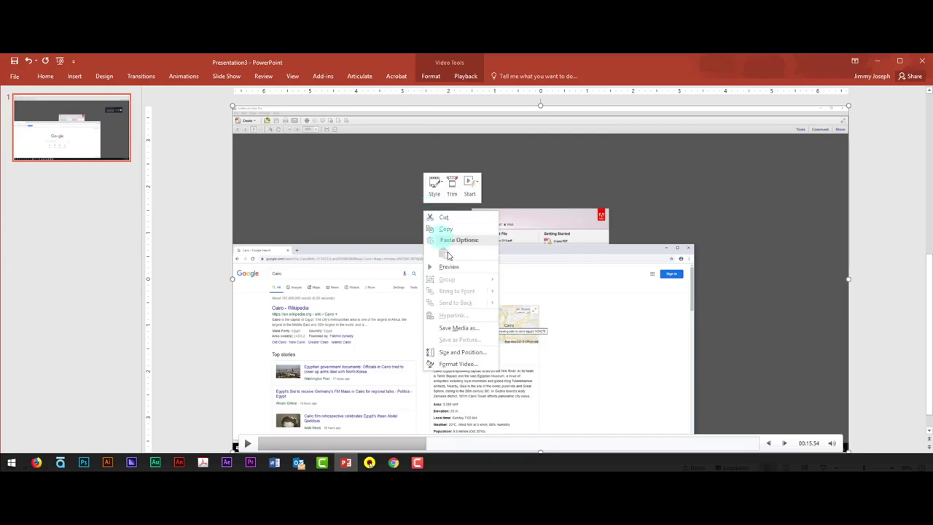
{"action": "left_click", "coordinate": [457, 327]}
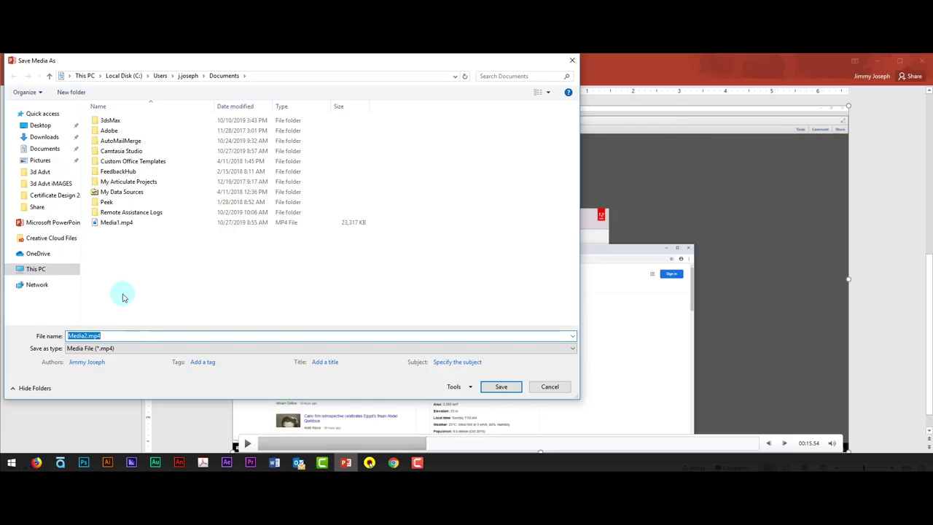
{"action": "left_click", "coordinate": [501, 386]}
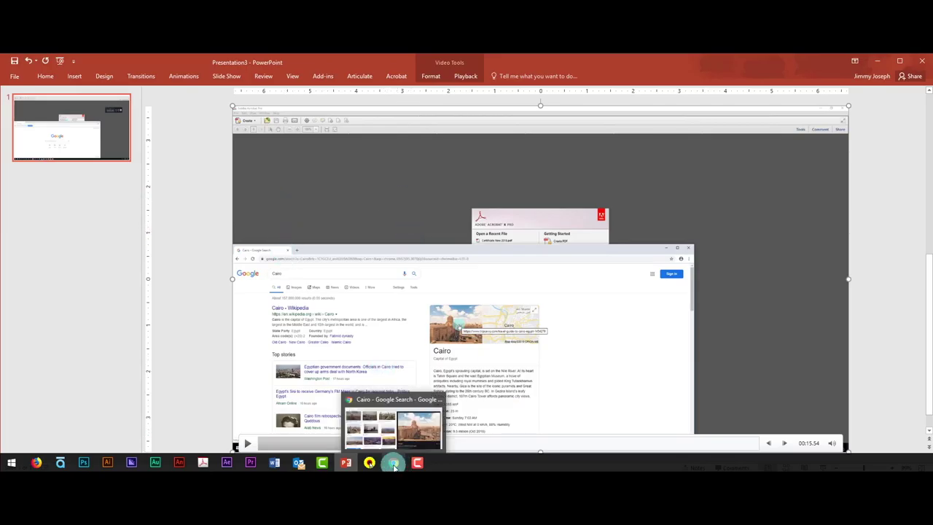
{"action": "left_click", "coordinate": [394, 462]}
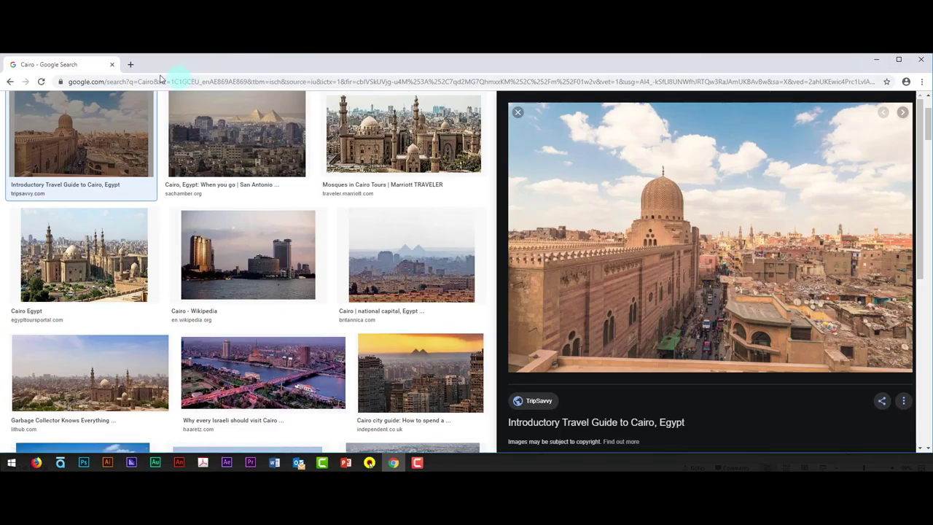
- In a new Chrome tab, search 'handbrake download' and open the HandBrake Downloads result
{"action": "left_click", "coordinate": [130, 64]}
{"action": "type", "text": "handbrake"}
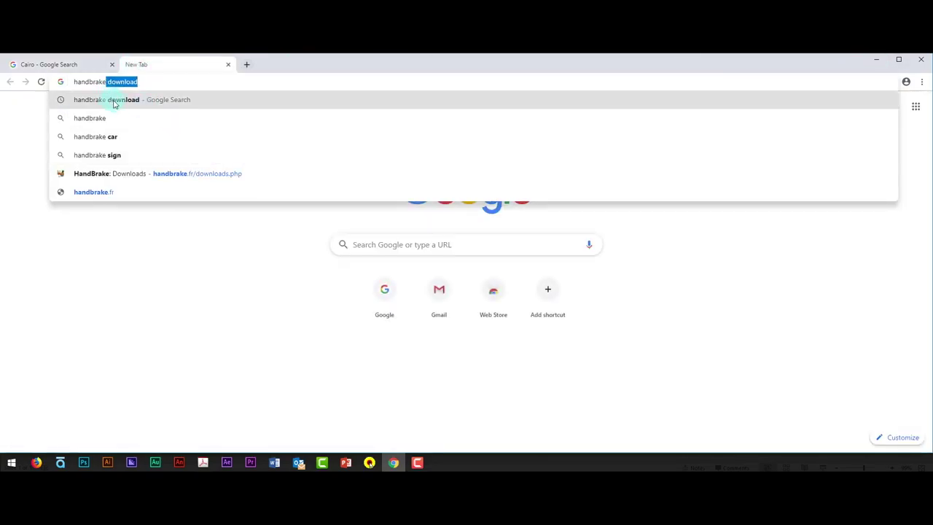
{"action": "left_click", "coordinate": [114, 100]}
{"action": "left_click", "coordinate": [158, 181]}
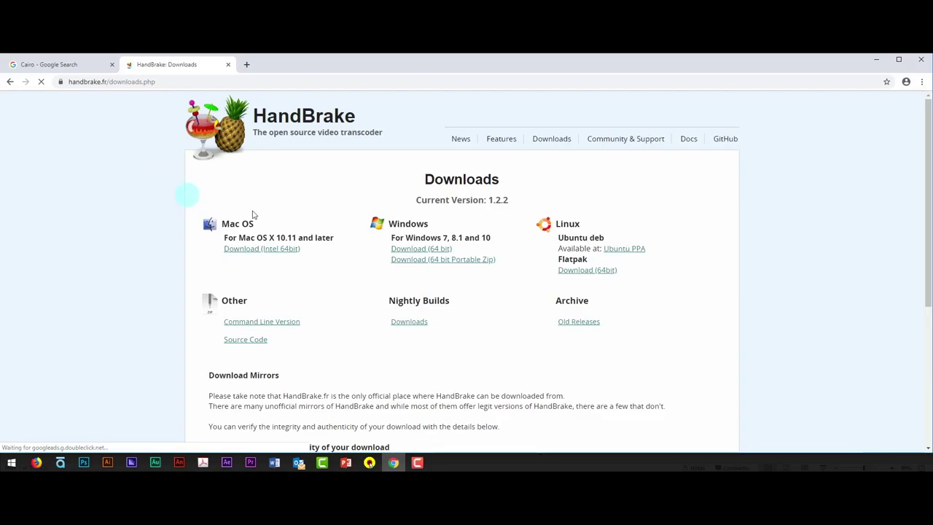